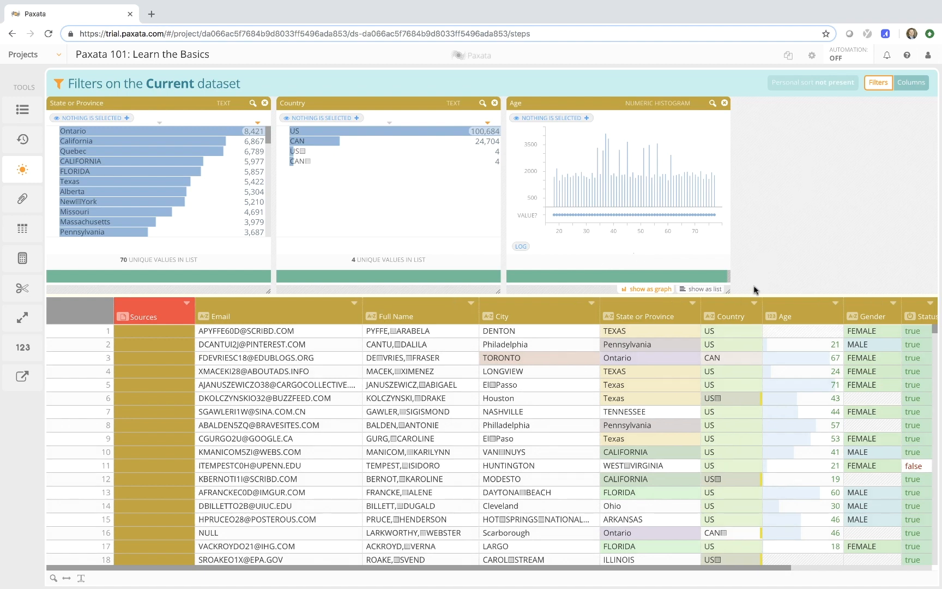
Step: Trim leading and trailing whitespace in the Country column, save the change, and close the Country filter
left_click(748, 312)
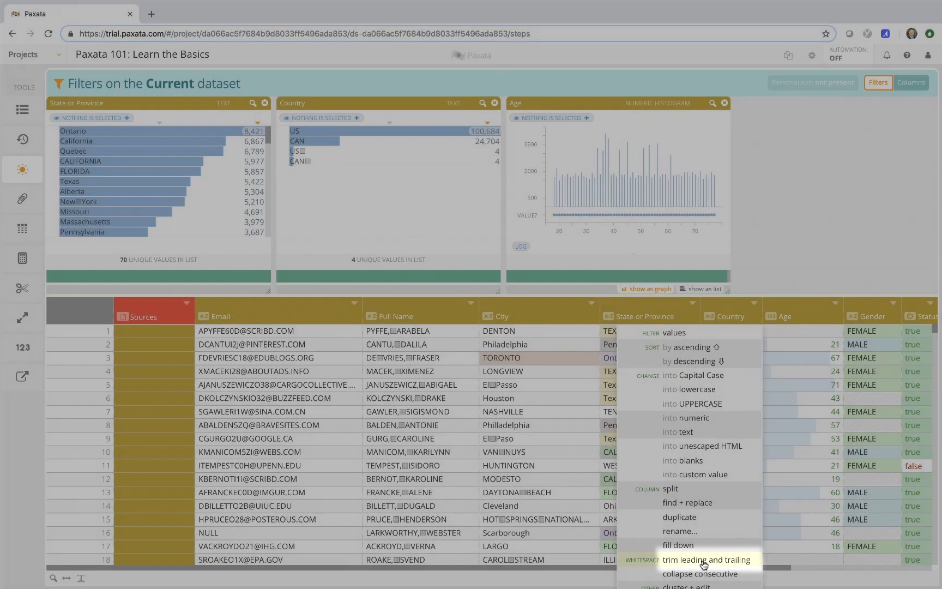
left_click(704, 562)
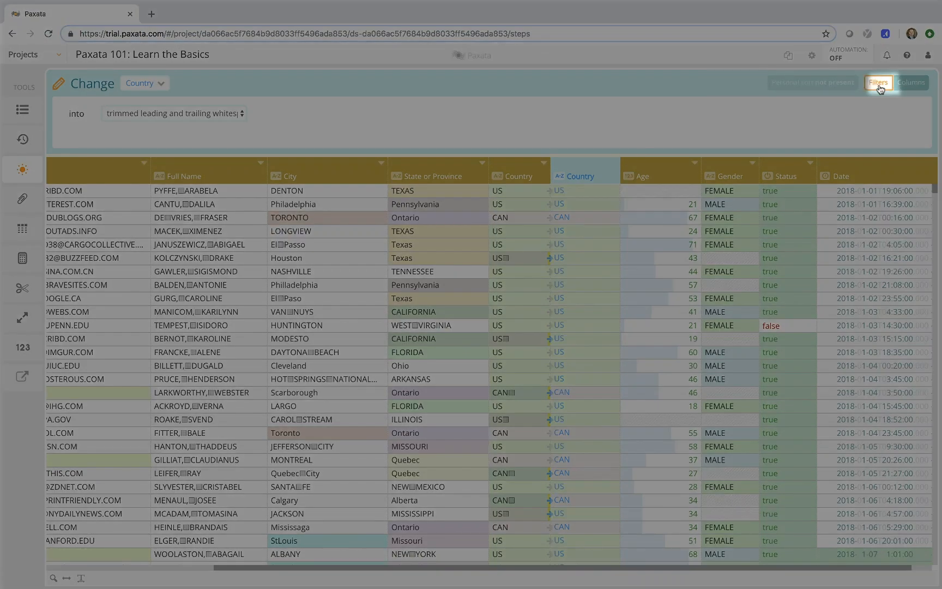
left_click(879, 82)
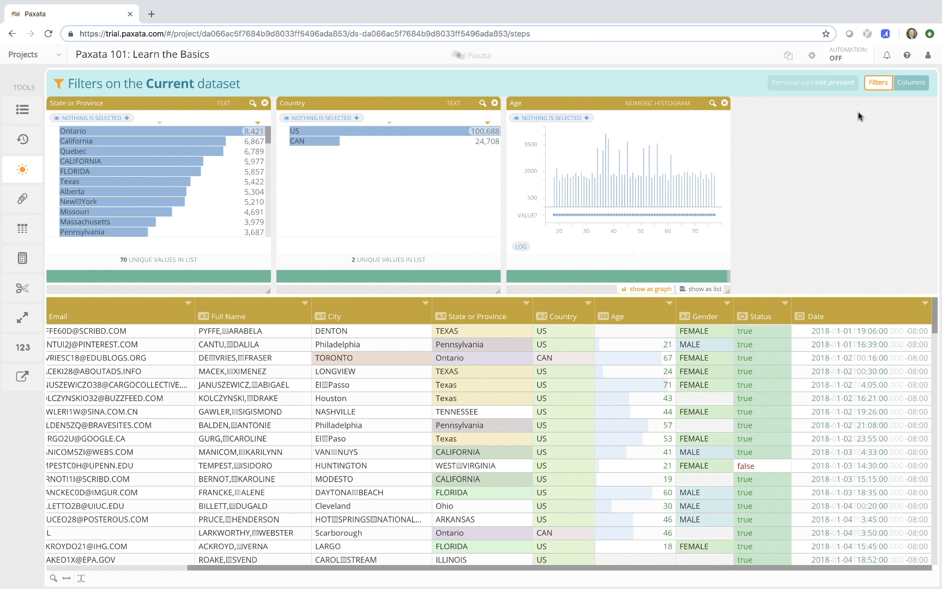
left_click(495, 104)
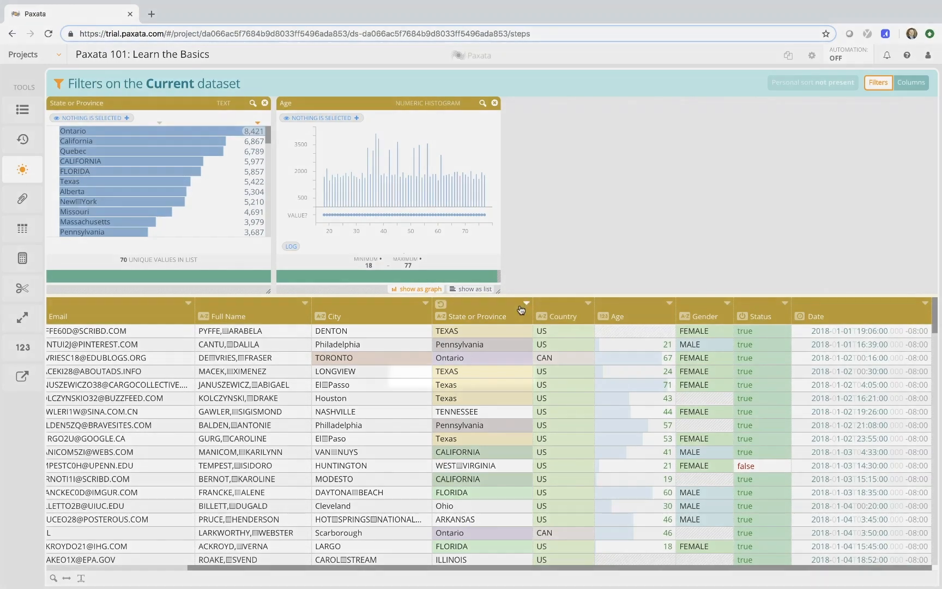
Step: Begin changing State or Province into Capital Case and show the full list of columns the change can apply to
left_click(523, 304)
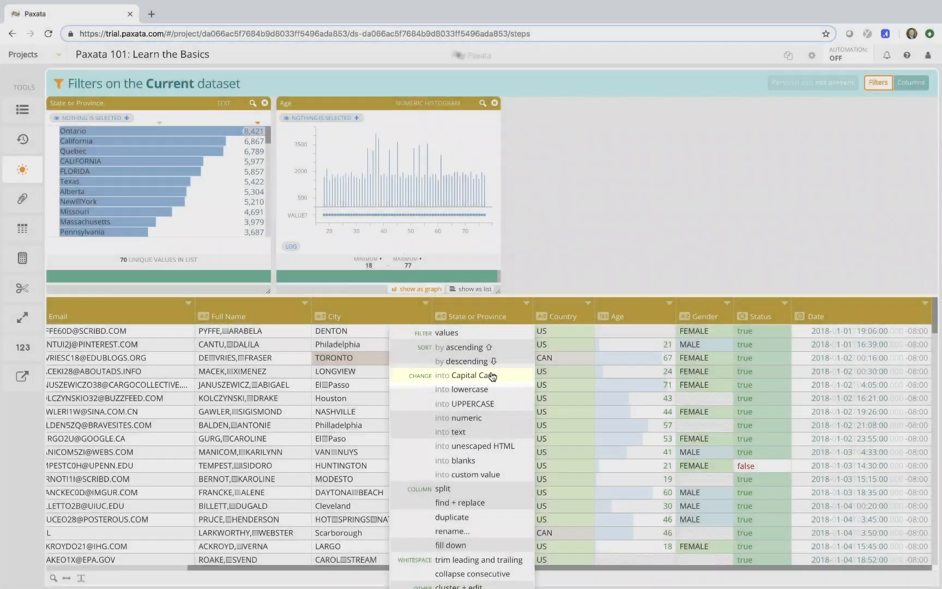
left_click(493, 375)
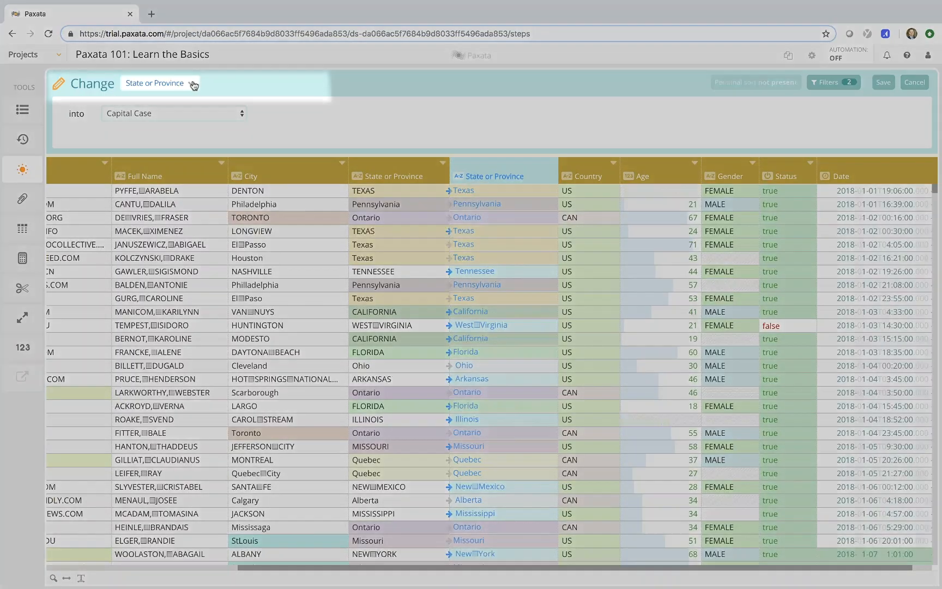
left_click(193, 84)
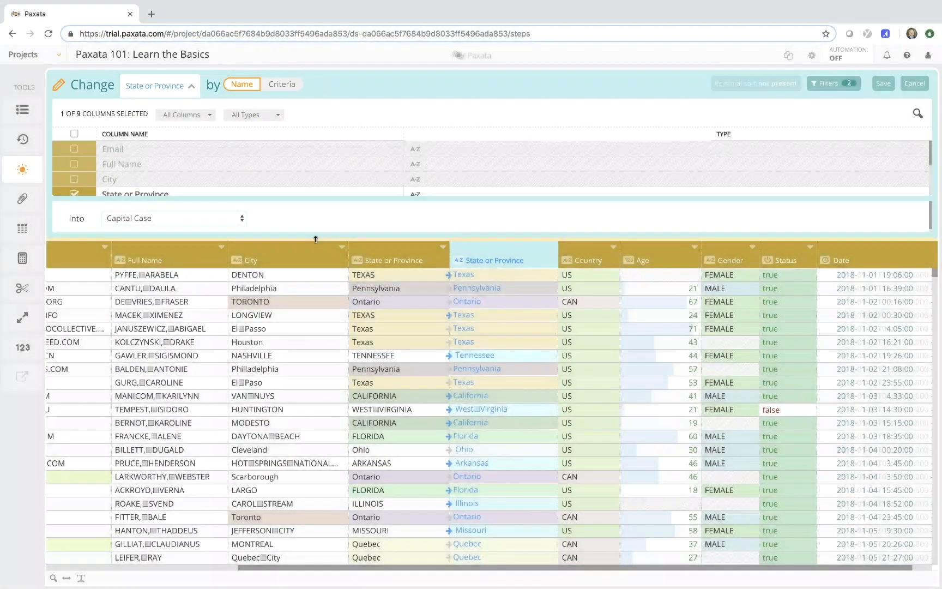
left_click_drag(315, 239, 330, 351)
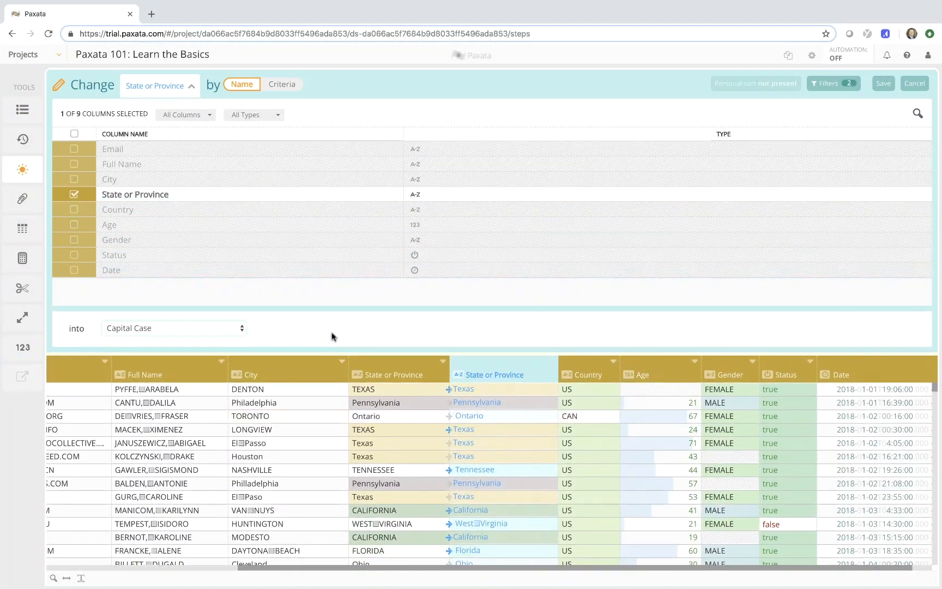
left_click(280, 84)
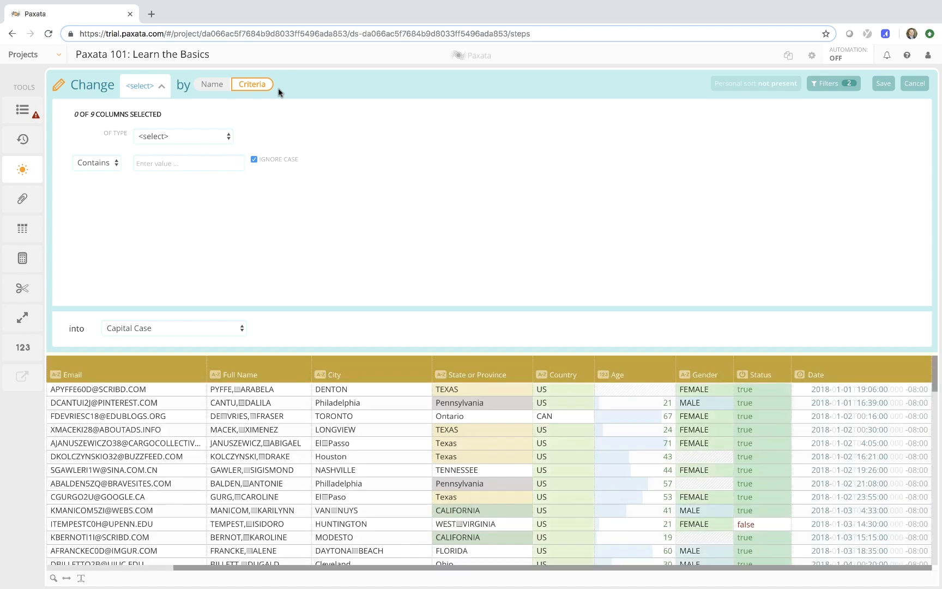
left_click(213, 138)
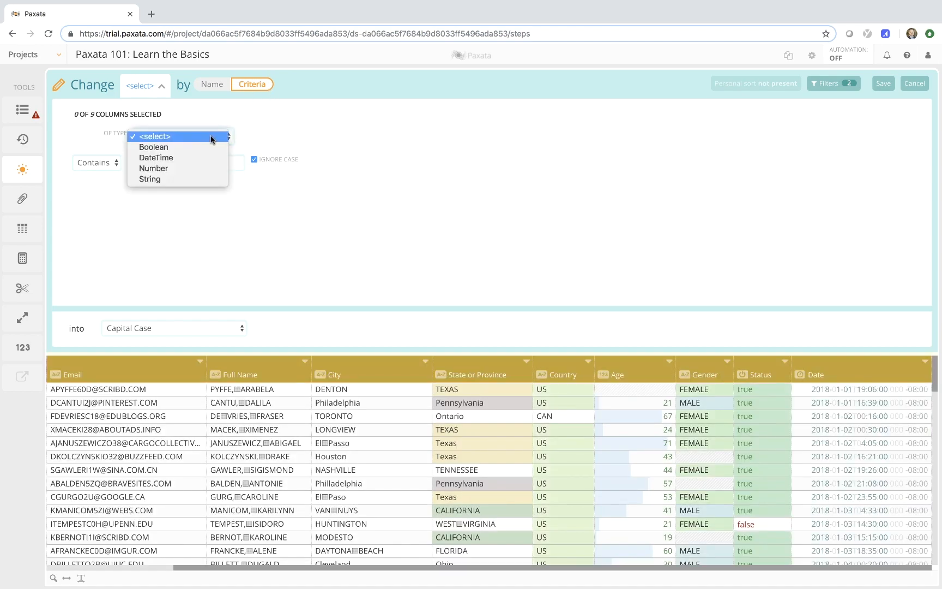
left_click(212, 138)
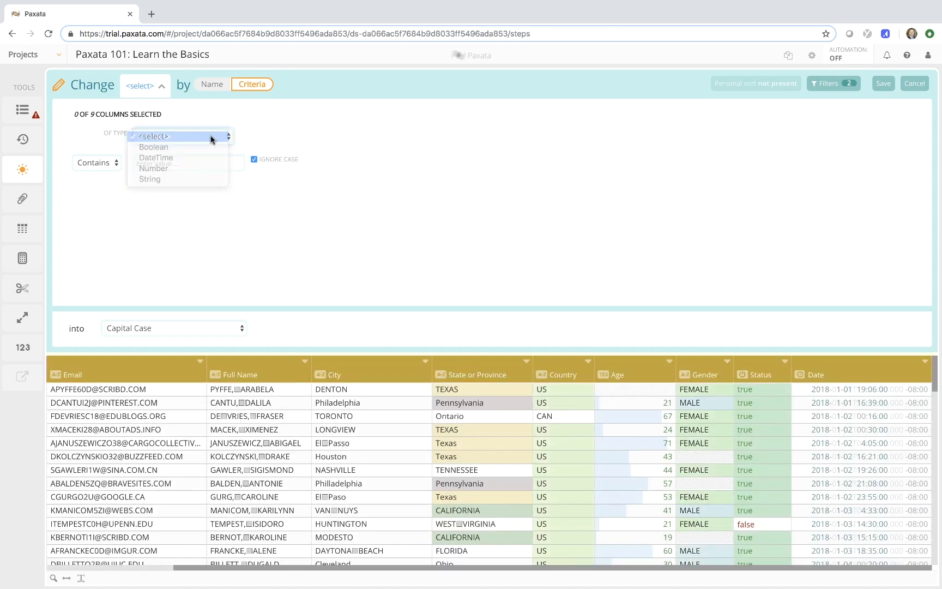
left_click(115, 169)
left_click(113, 166)
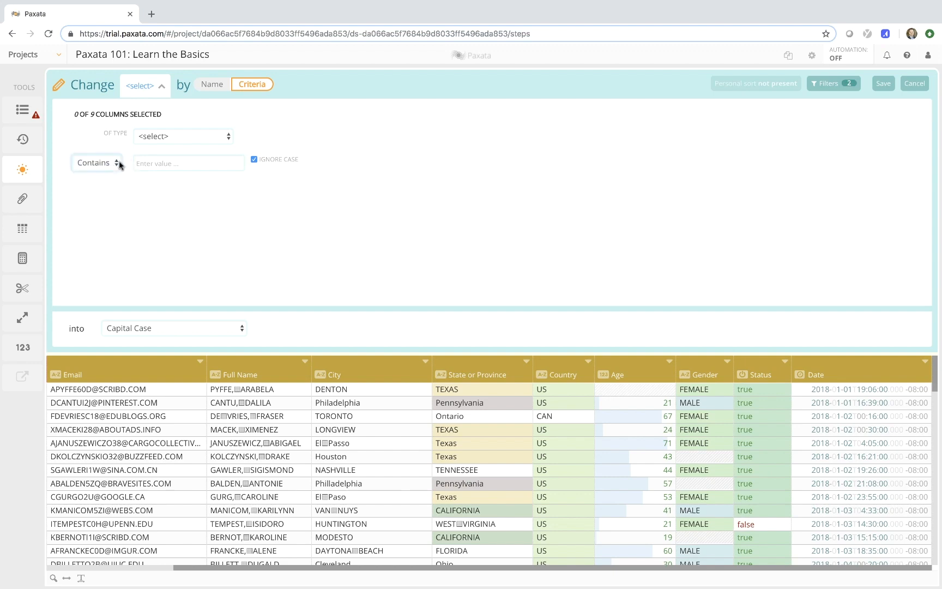
left_click(211, 87)
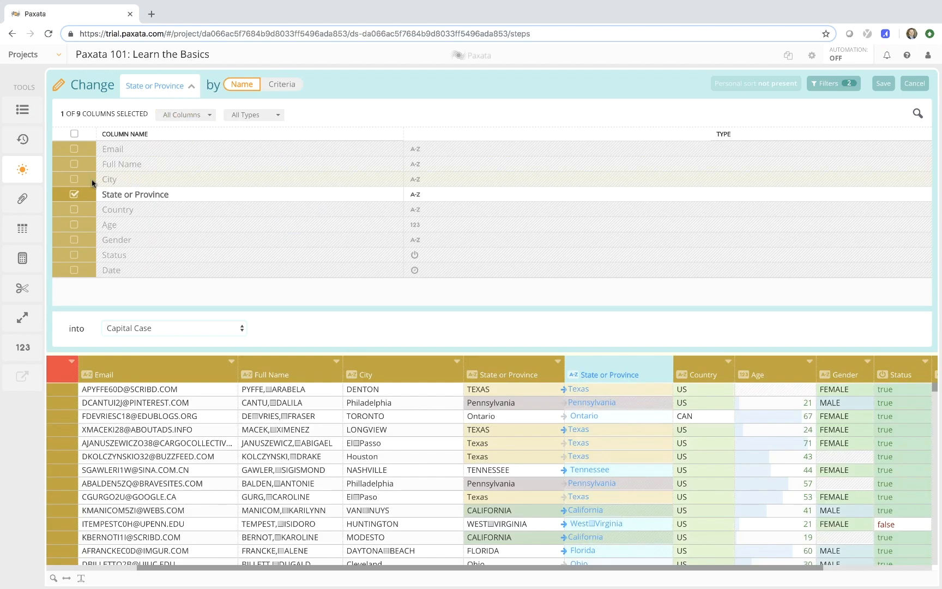
Step: Add the City column to the change, keeping Capital Case as the conversion
left_click(73, 181)
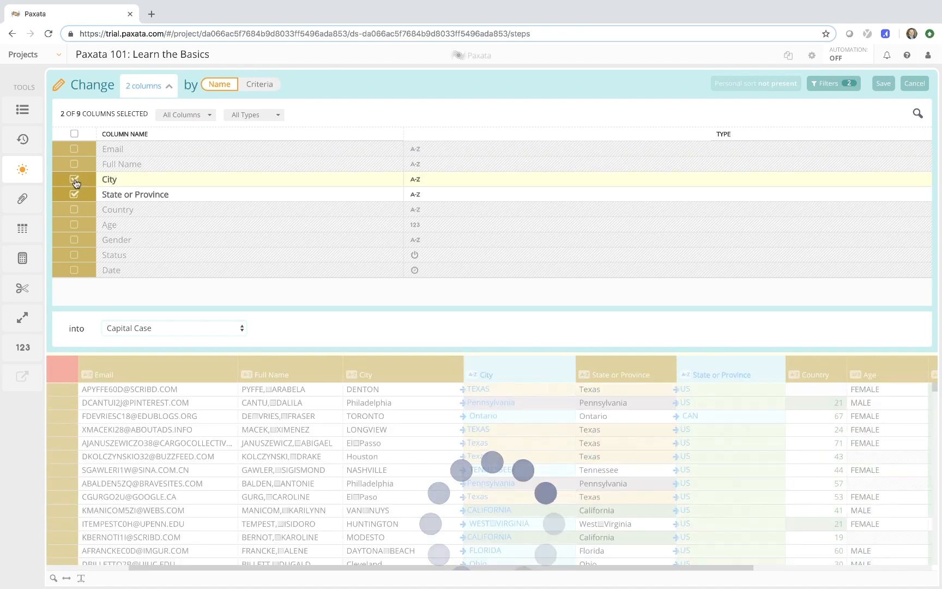
left_click(164, 328)
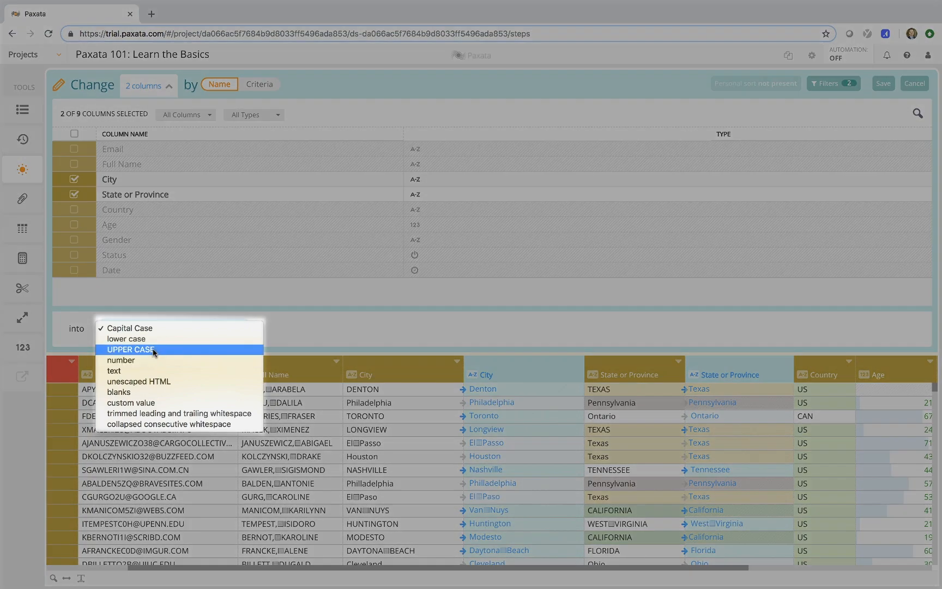
left_click(154, 349)
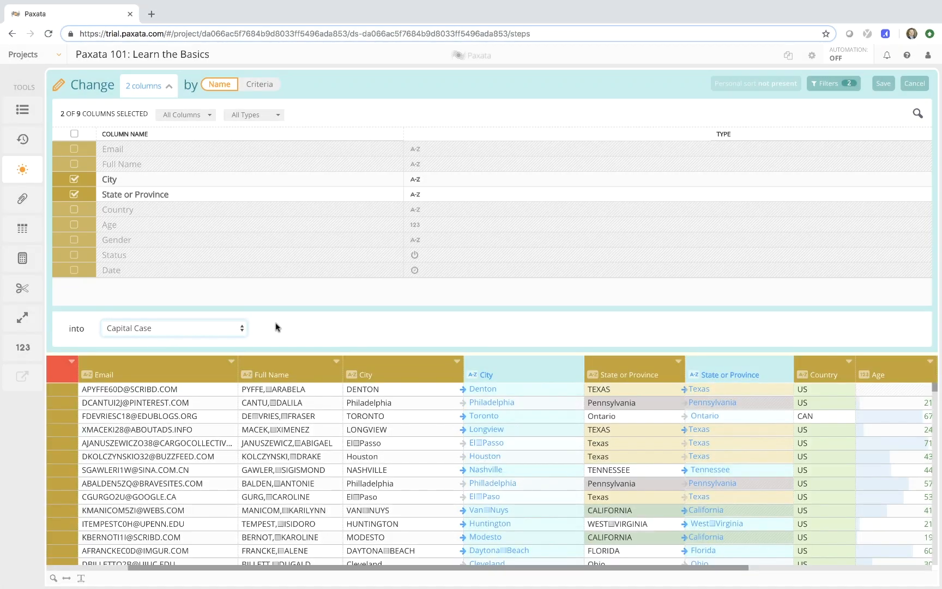
left_click(918, 113)
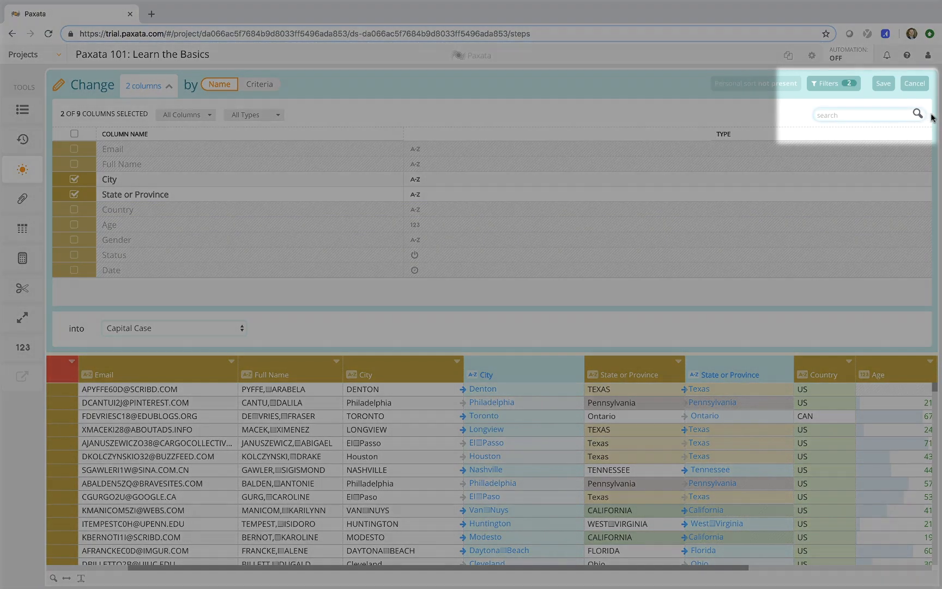
left_click(931, 118)
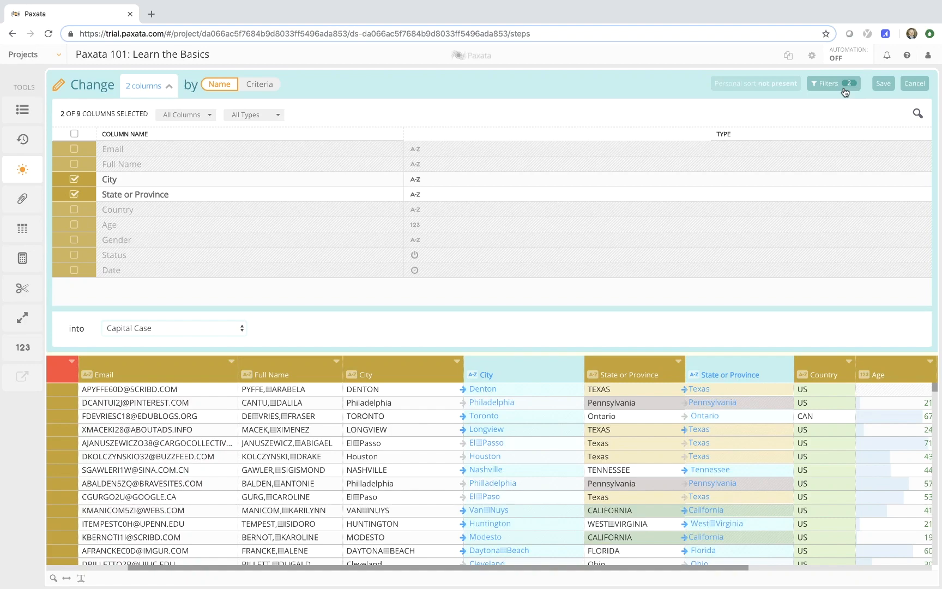
Step: Check the change's filters, save the Capital Case change, and close the State or Province filter
left_click(843, 88)
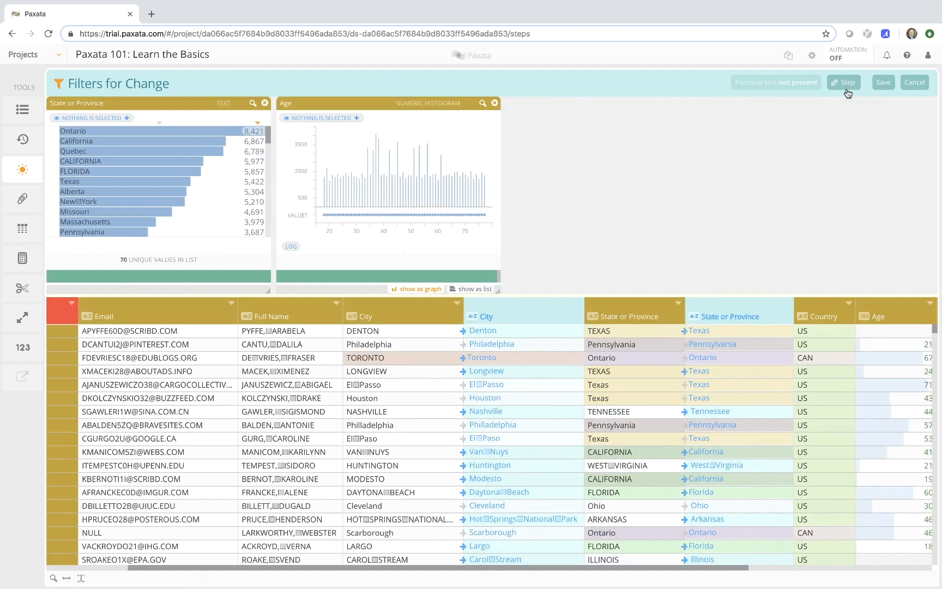
left_click(846, 82)
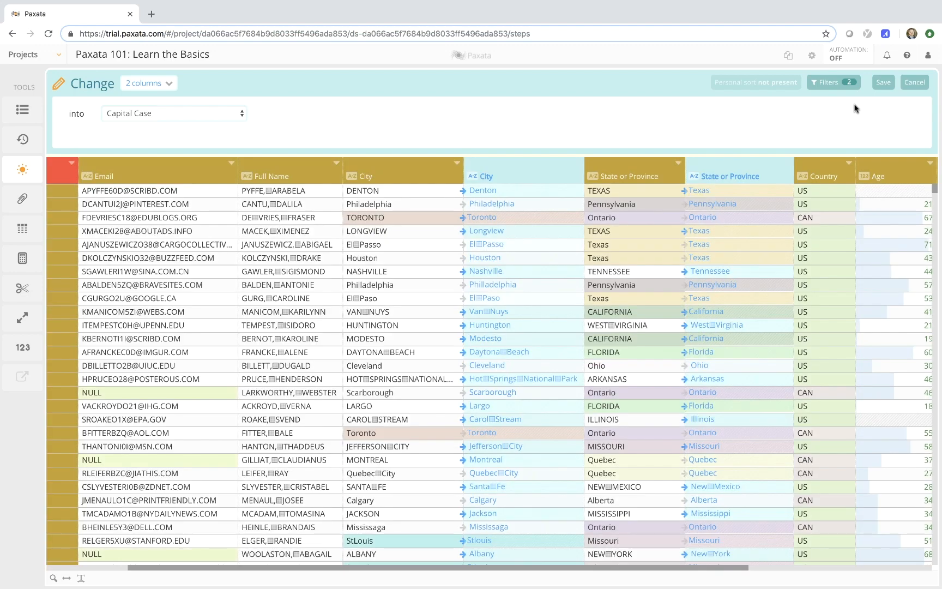
left_click(883, 83)
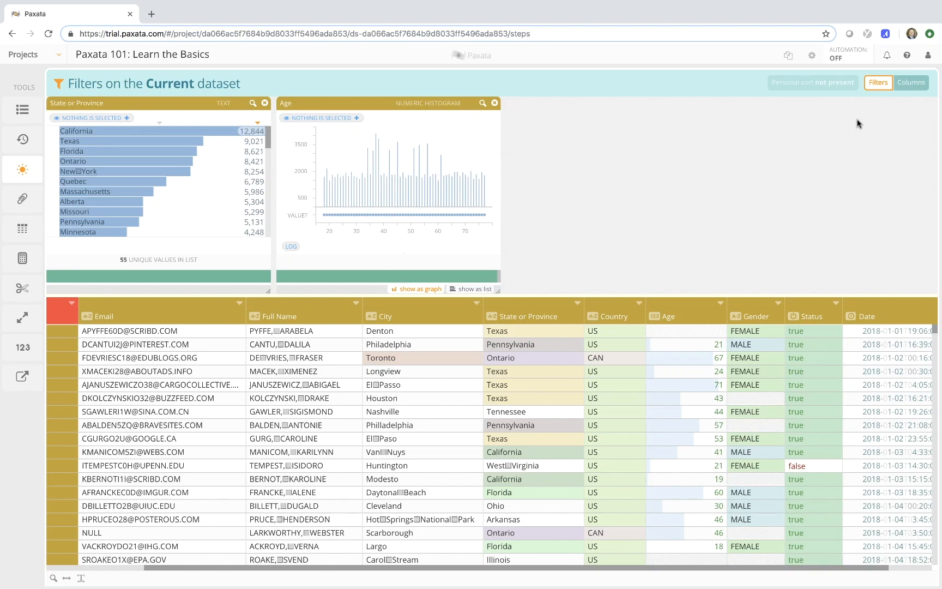
left_click(264, 103)
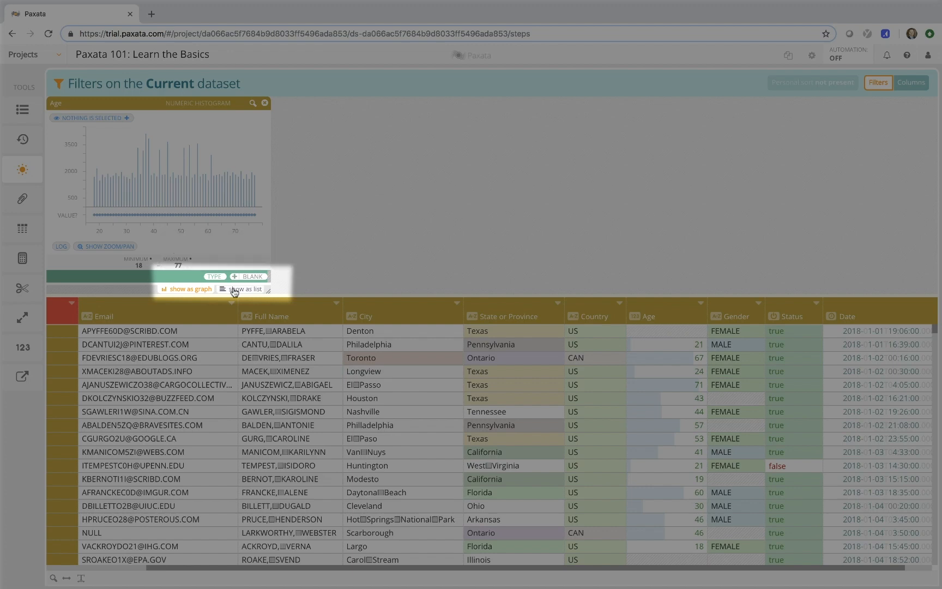
Step: Show the Age filter as a list sorted by descending age and filter the rows to the BLANK entry
left_click(233, 291)
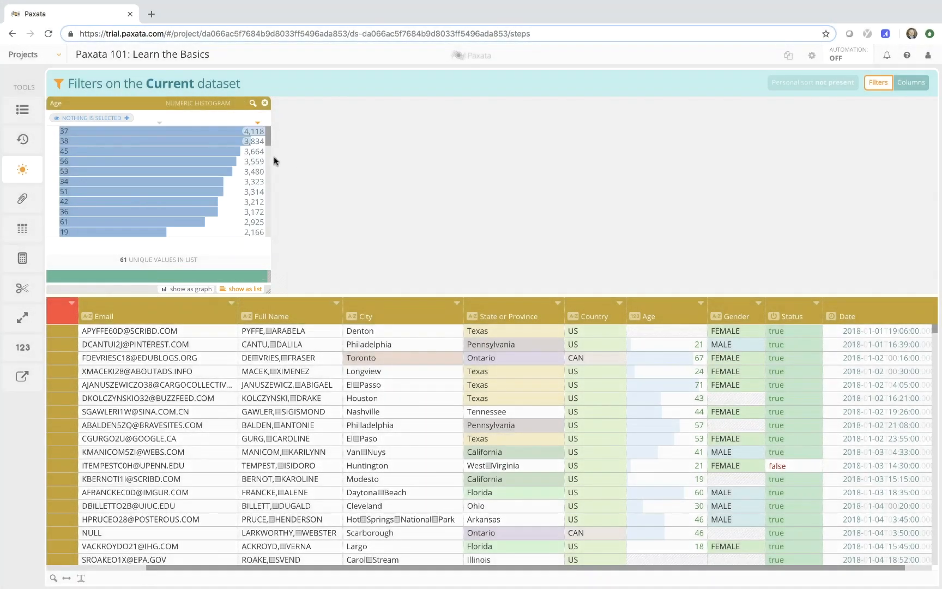
left_click(164, 125)
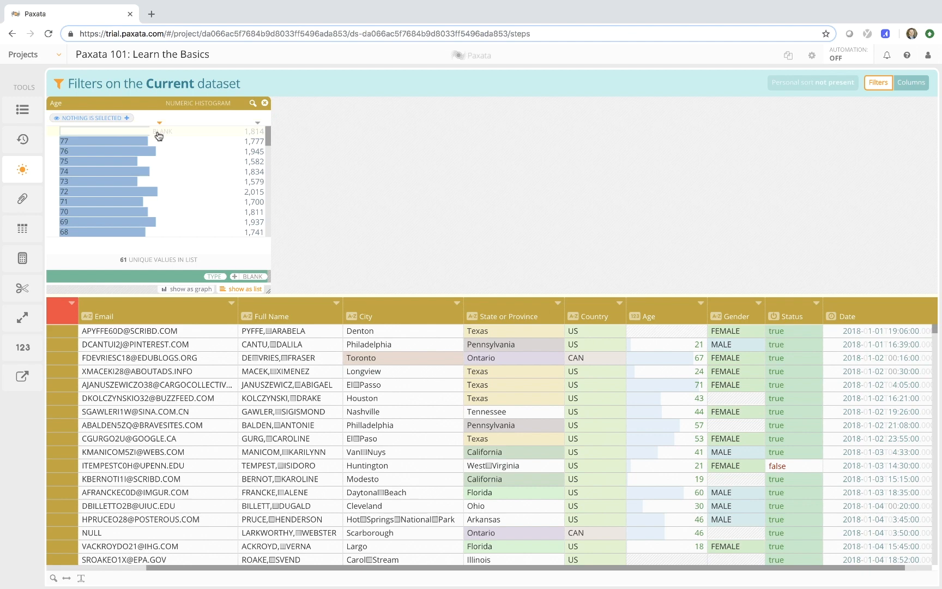
left_click(158, 134)
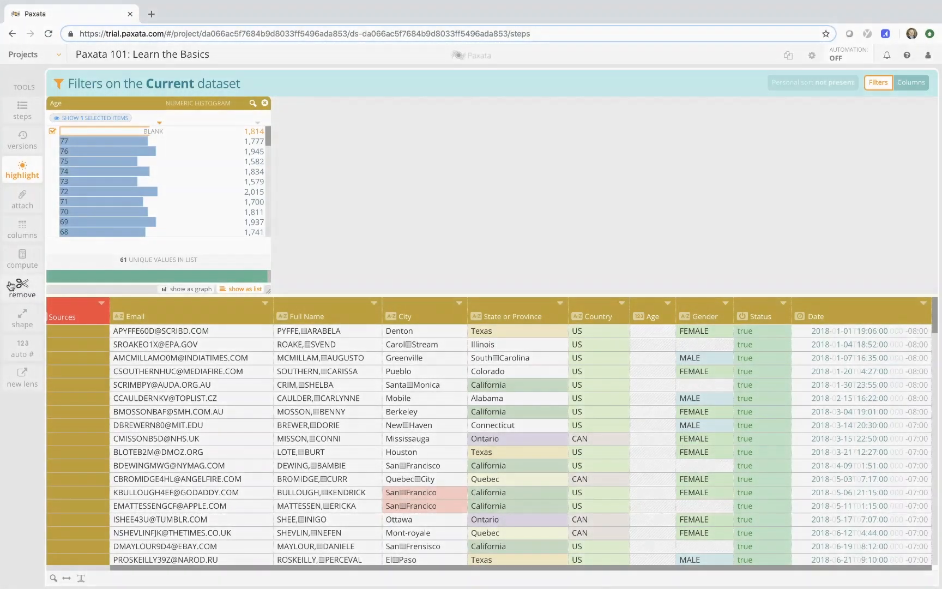
Step: Remove the rows with a blank Age, save the removal, and clear and close the Age filter
left_click(11, 285)
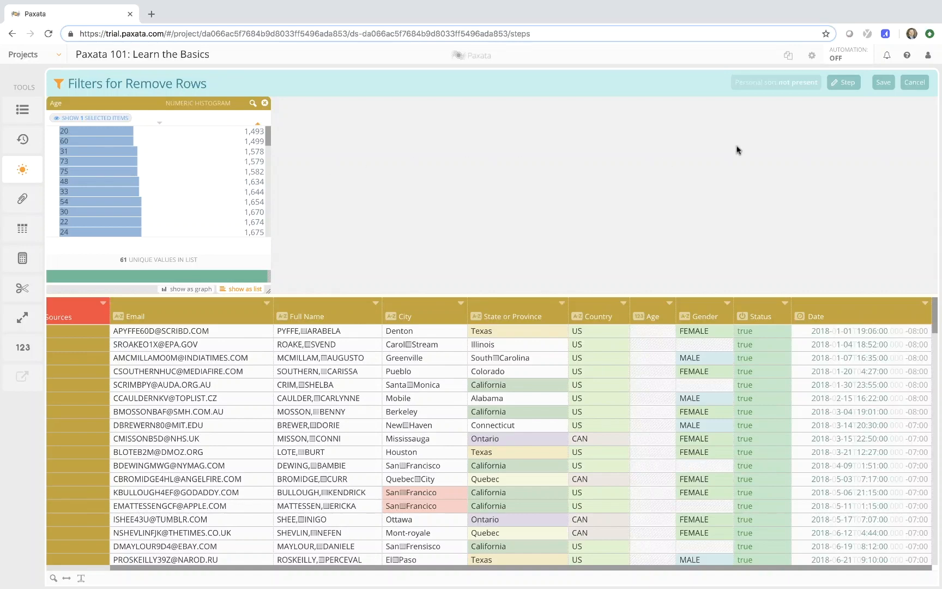
left_click(886, 82)
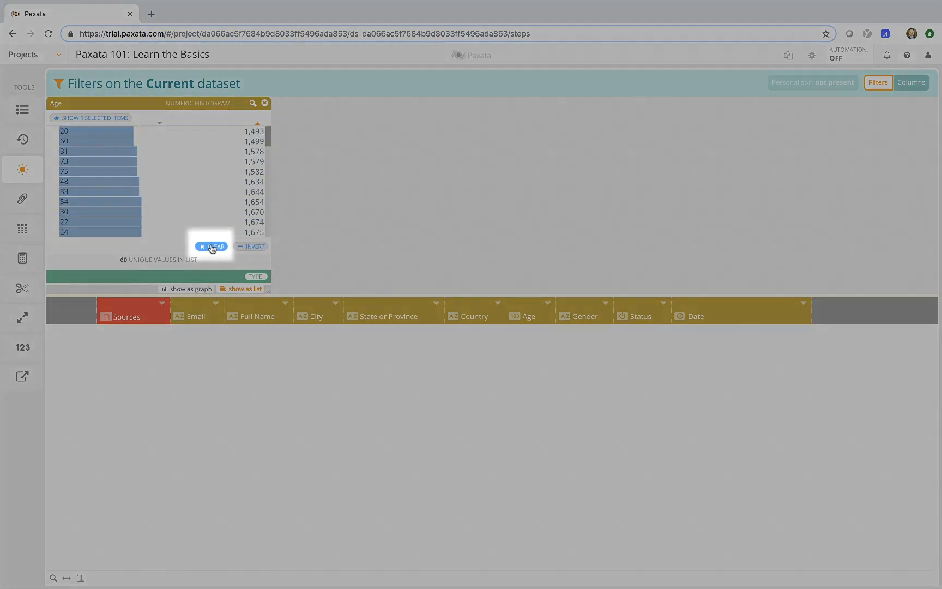
left_click(213, 247)
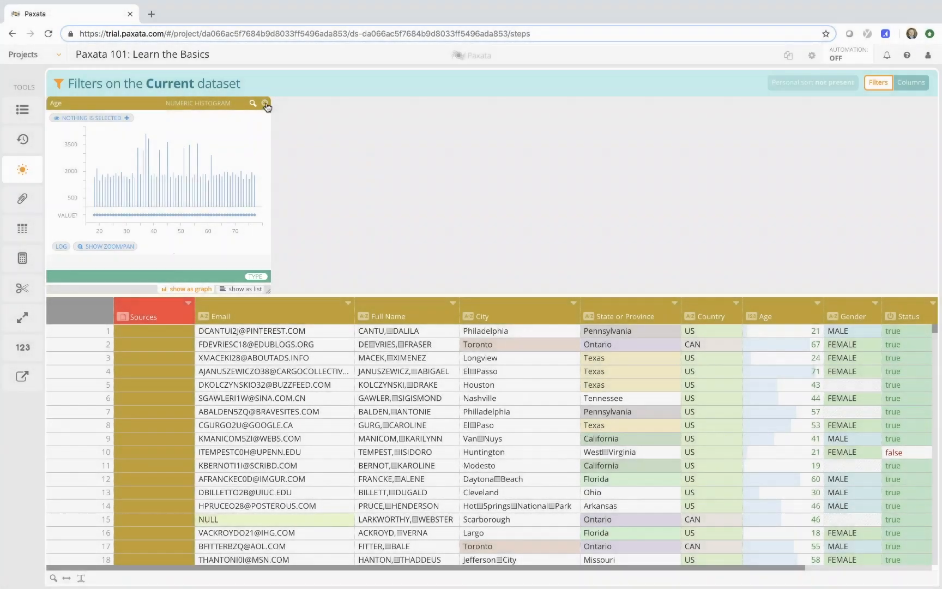
left_click(265, 104)
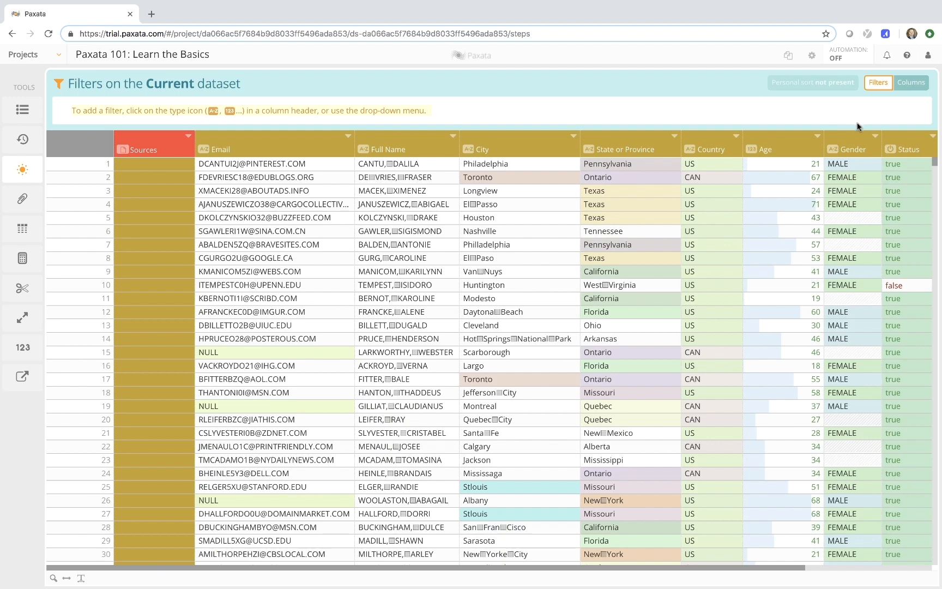
Step: Set up Find + Replace on the Gender column for blank values, using Contains and replacing the match
left_click(872, 138)
left_click(852, 219)
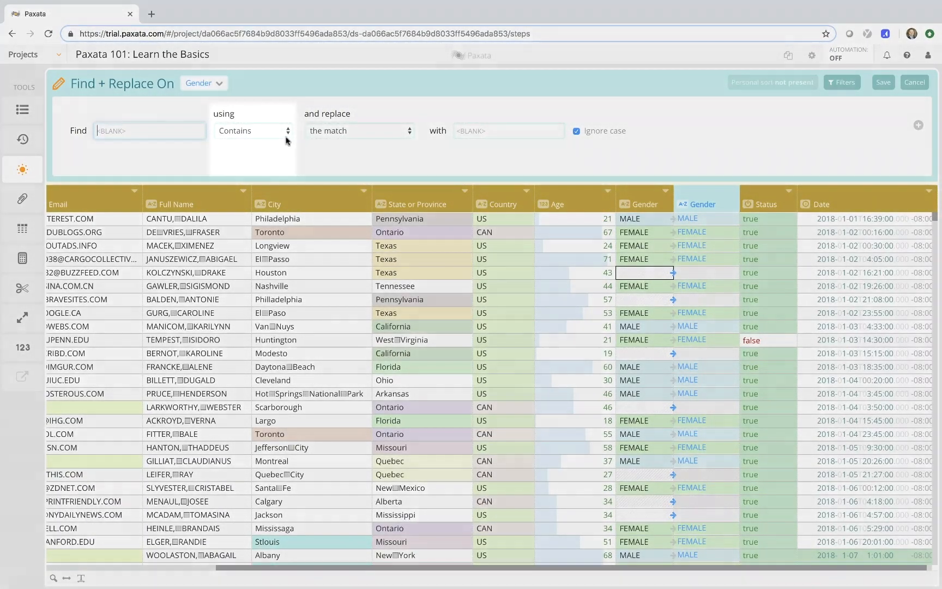
left_click(285, 133)
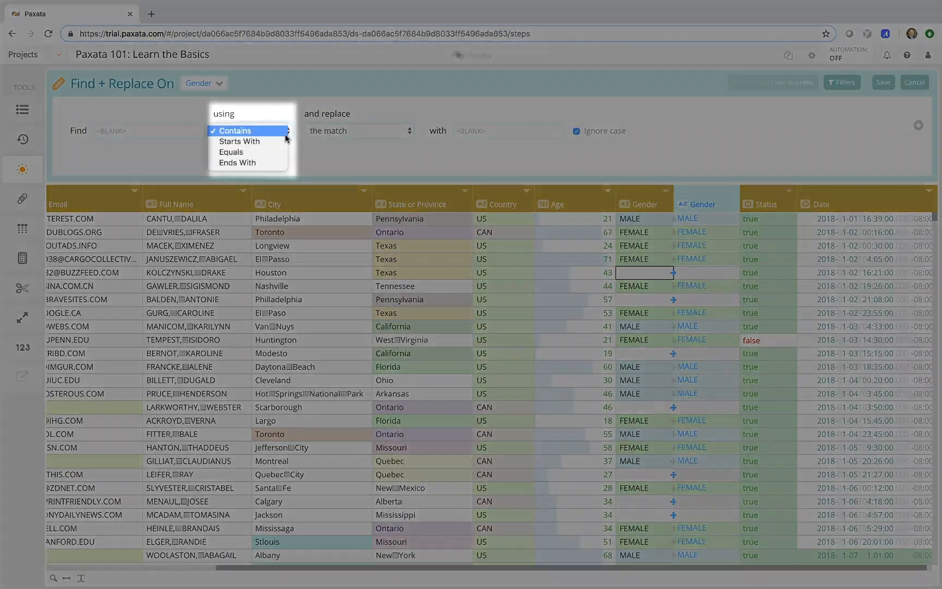
left_click(275, 130)
left_click(381, 131)
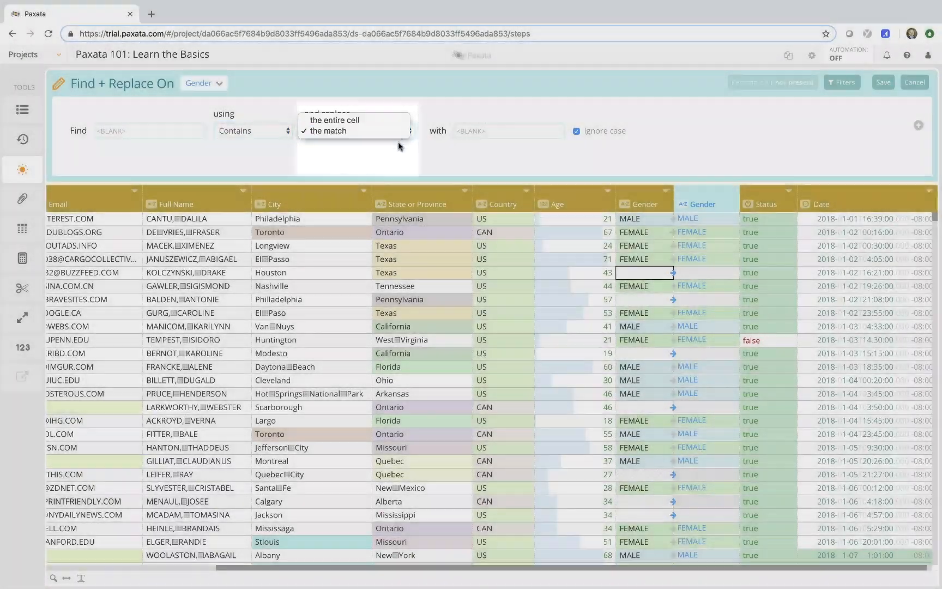
left_click(399, 145)
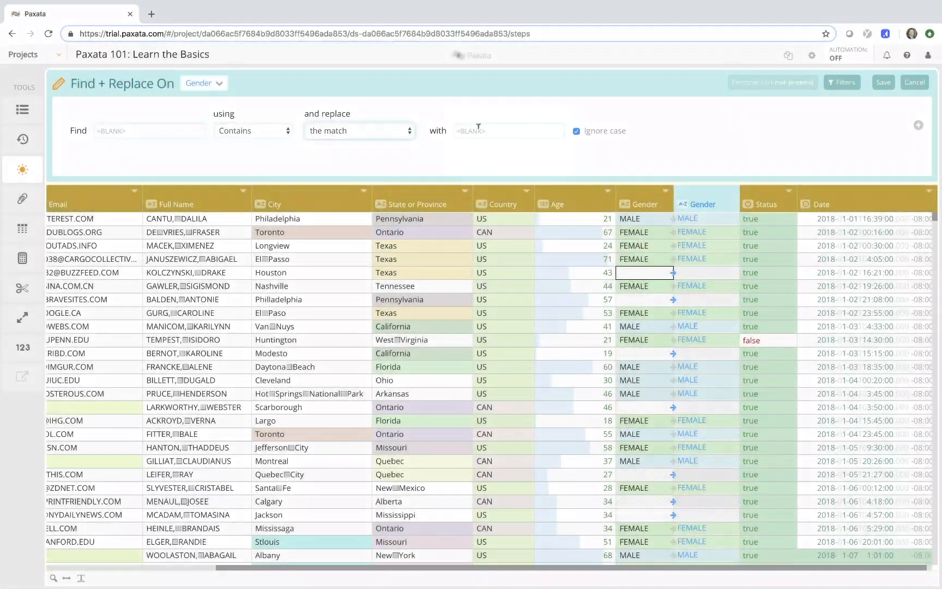
Step: Set the replacement for blank Gender values to Unknown and save the Find + Replace step
left_click(479, 129)
type("Unk")
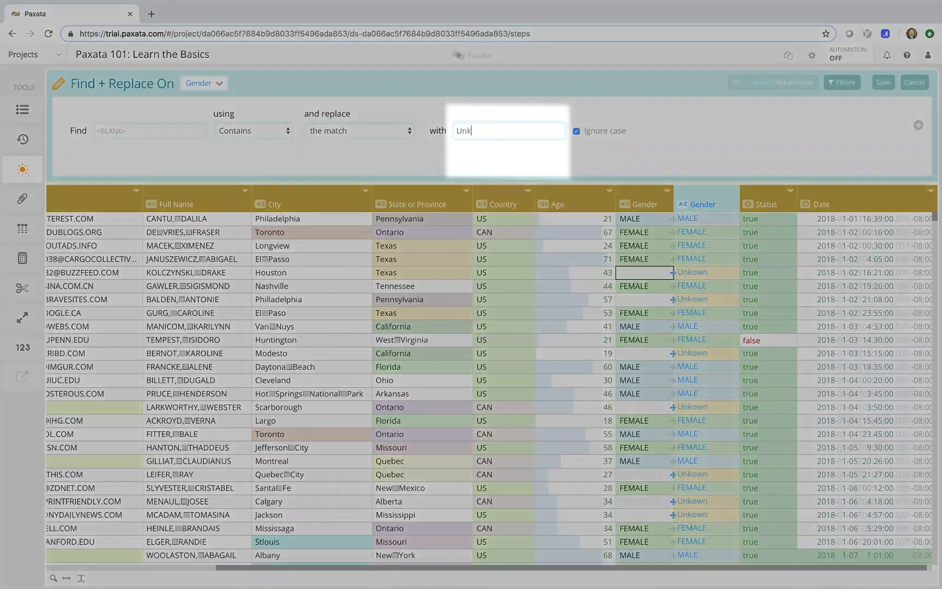
type("nown")
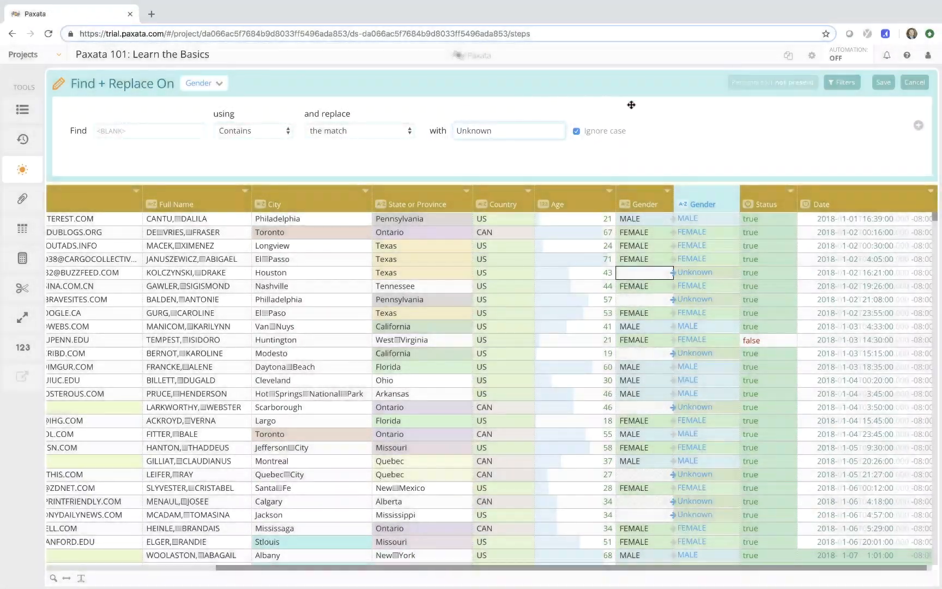
left_click(886, 84)
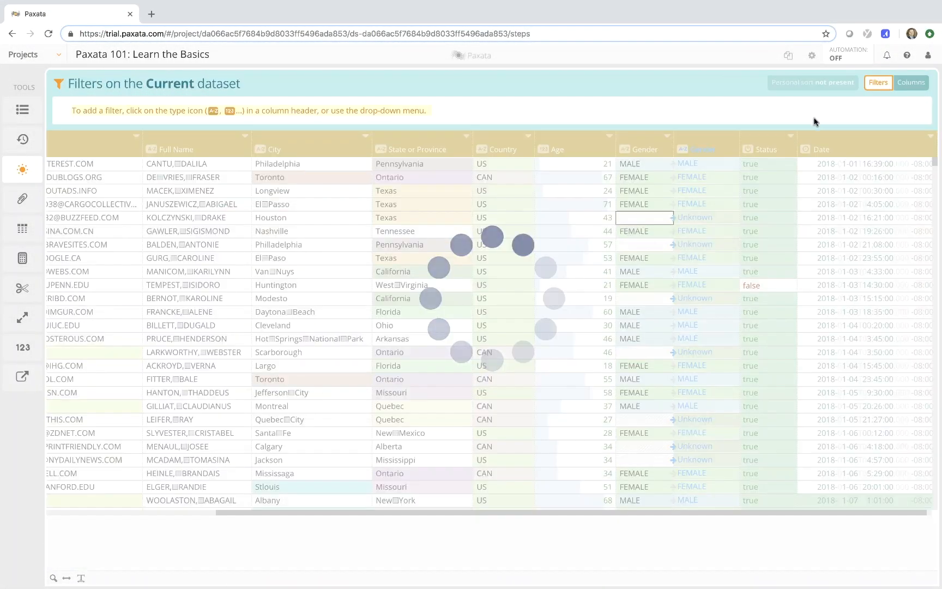